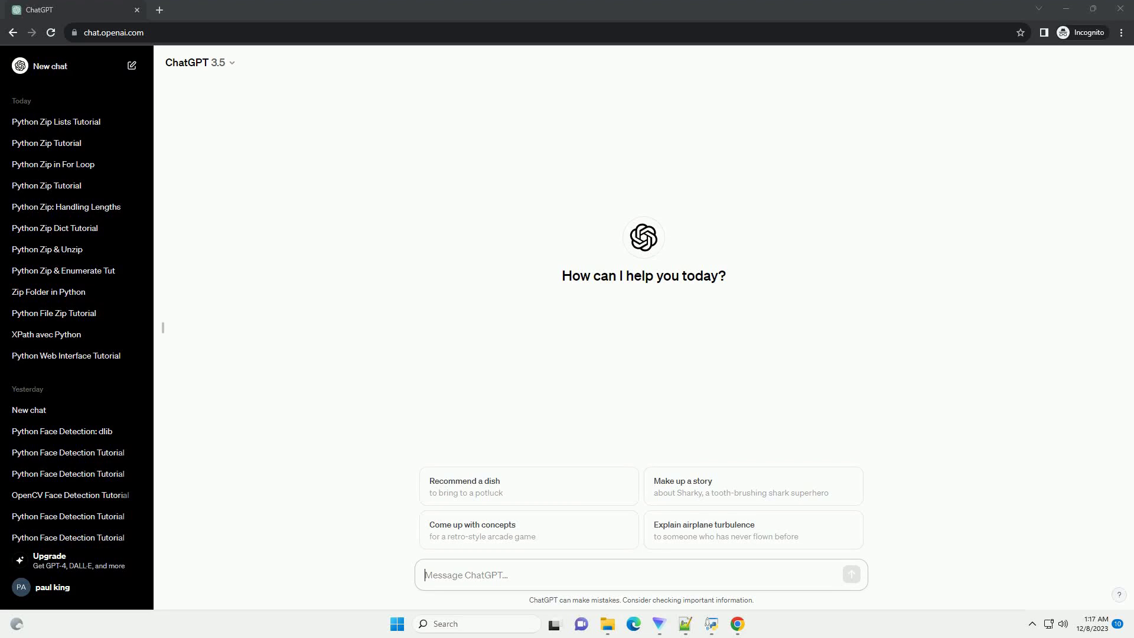
Step: Paste and send the request for a tutorial on fixing zsh 'python: command not found' with code examples
type("write an informative tutorial about python zsh command not found with code example")
key("Return")
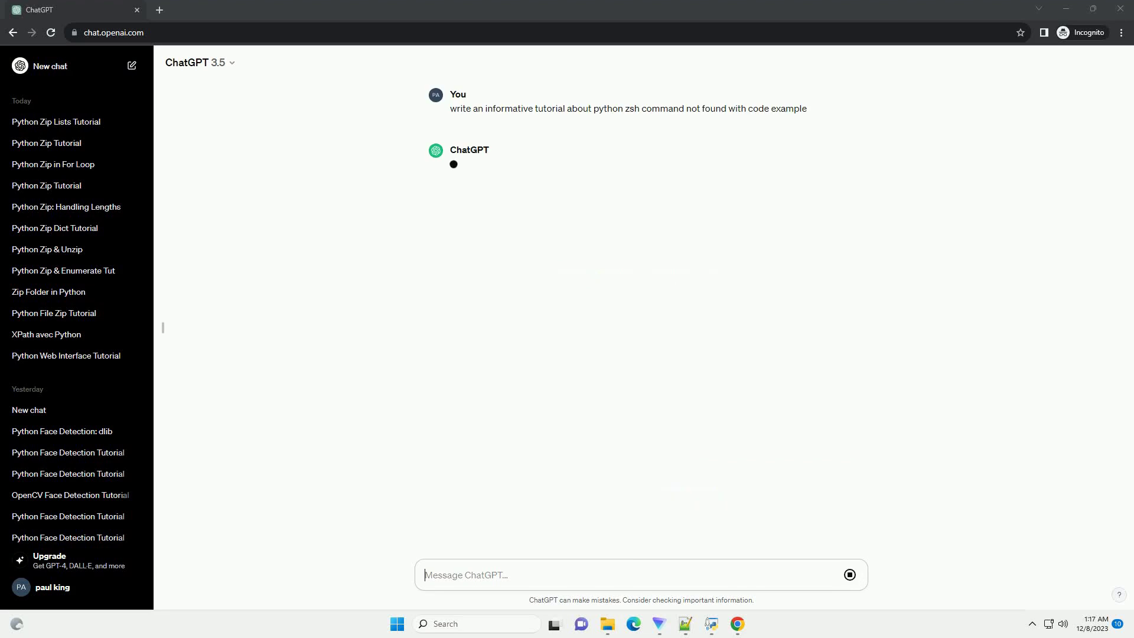